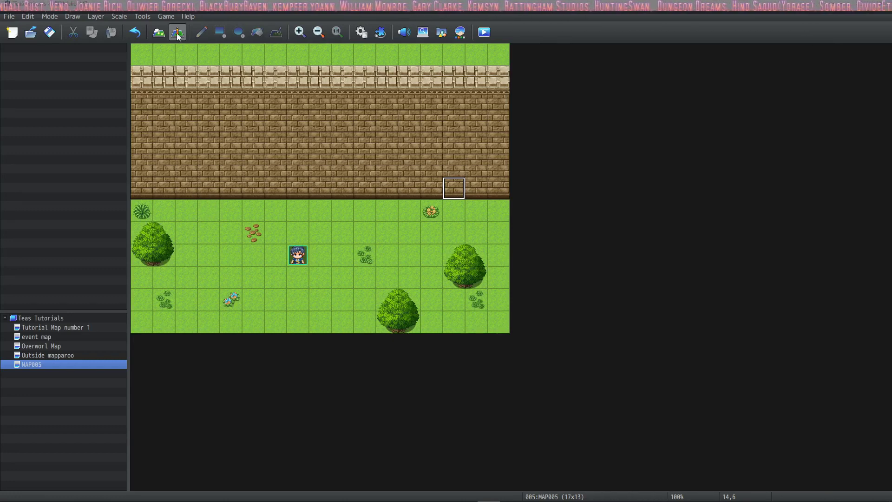
Create an event on the wall tile with a Gate1 door frame as its image.
{"action": "left_click", "coordinate": [184, 191]}
{"action": "double_click", "coordinate": [185, 192]}
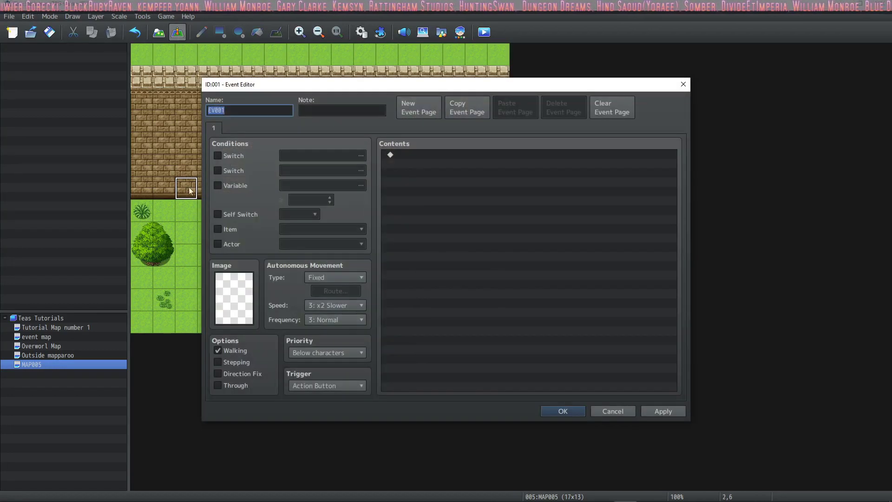
{"action": "double_click", "coordinate": [234, 298]}
{"action": "scroll", "coordinate": [316, 185], "scroll_direction": "down", "scroll_amount": 3}
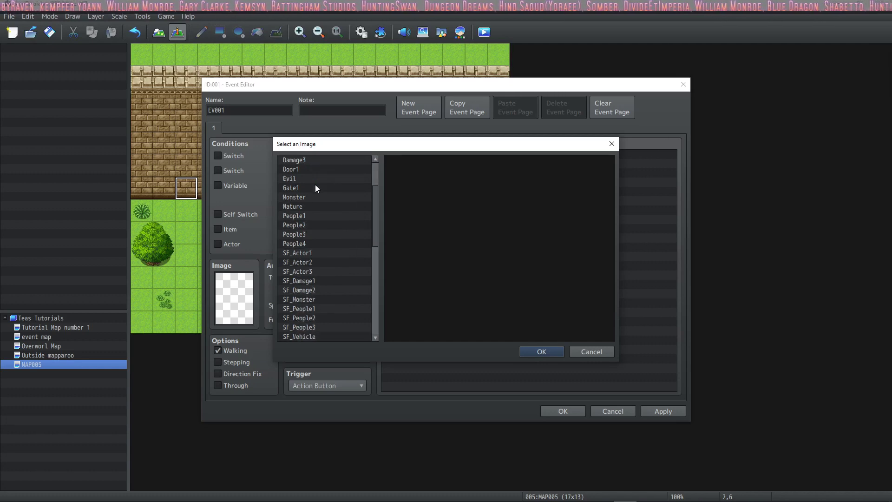
{"action": "left_click", "coordinate": [311, 189]}
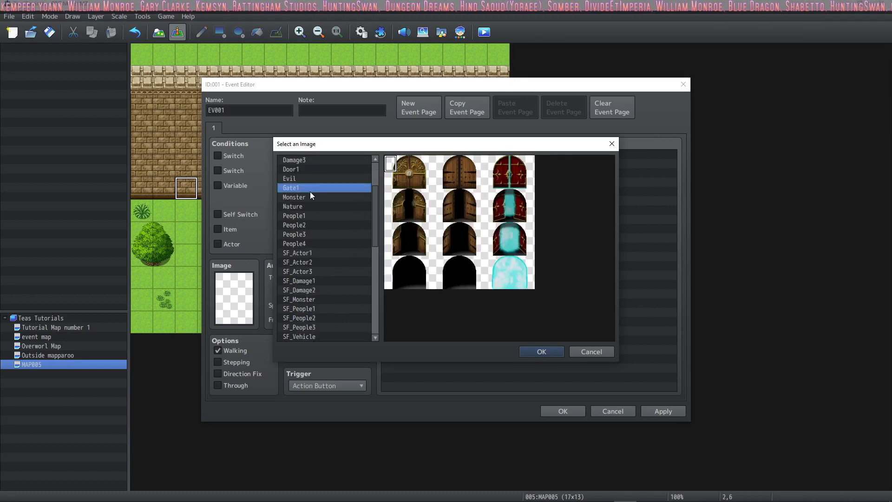
{"action": "left_click", "coordinate": [402, 165]}
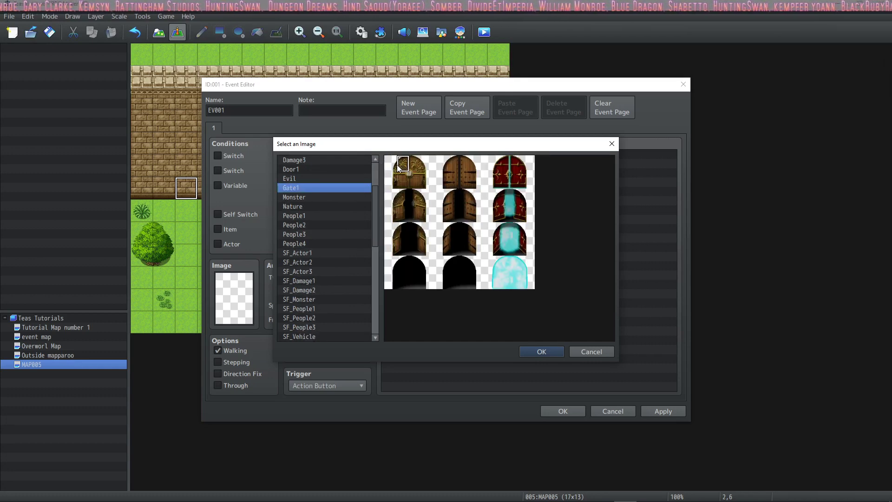
{"action": "left_click", "coordinate": [418, 166]}
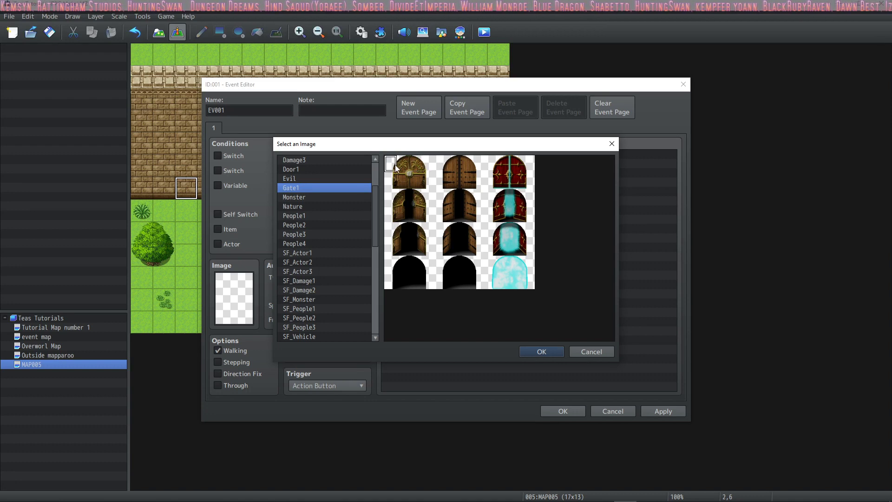
{"action": "left_click", "coordinate": [400, 181]}
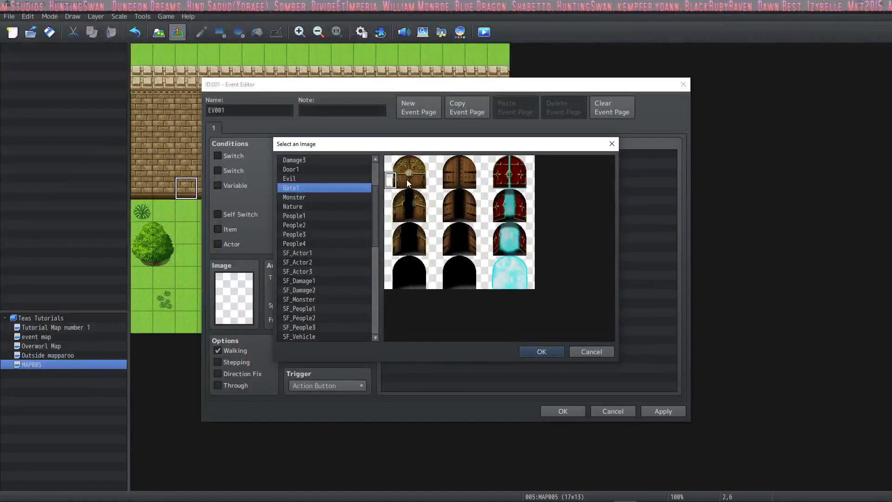
{"action": "left_click", "coordinate": [428, 182]}
{"action": "left_click", "coordinate": [424, 170]}
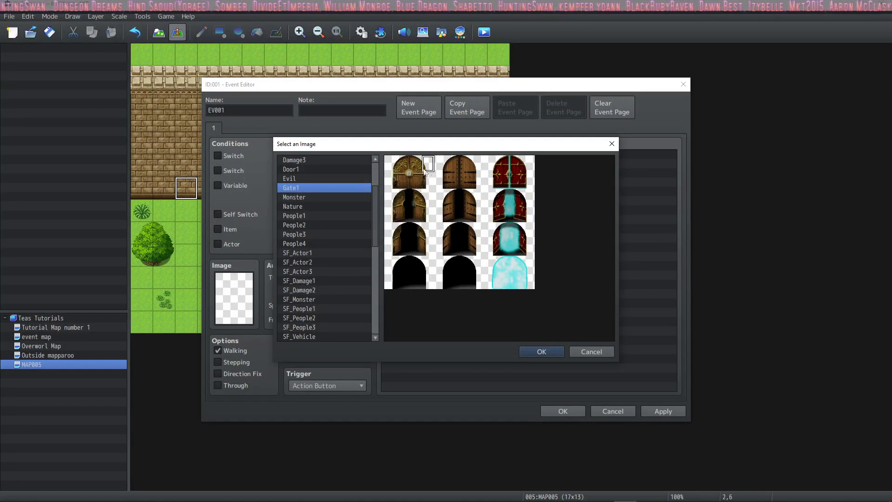
{"action": "double_click", "coordinate": [403, 180]}
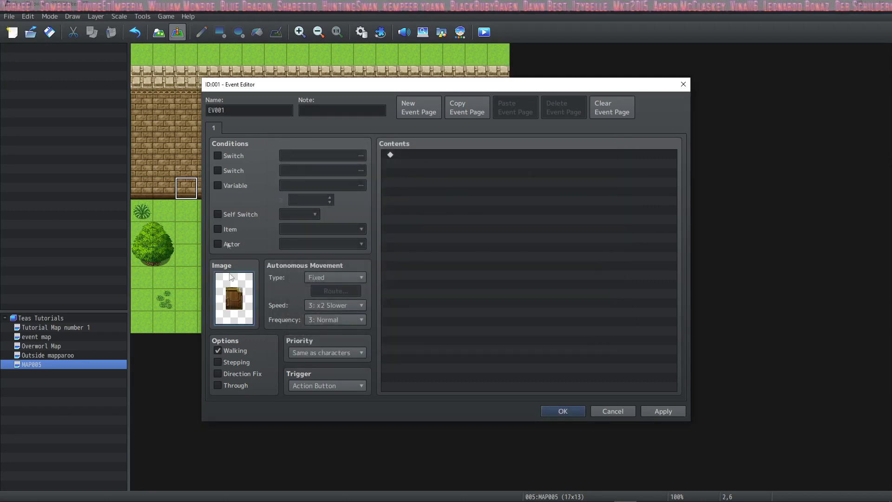
{"action": "left_click", "coordinate": [563, 410]}
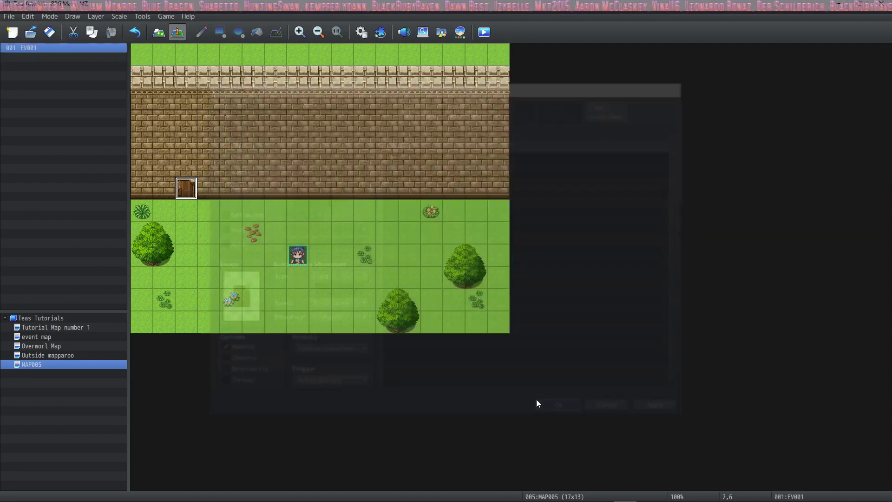
Add a second wall event using the !$Gate1 gate sprite as its image.
{"action": "double_click", "coordinate": [246, 186]}
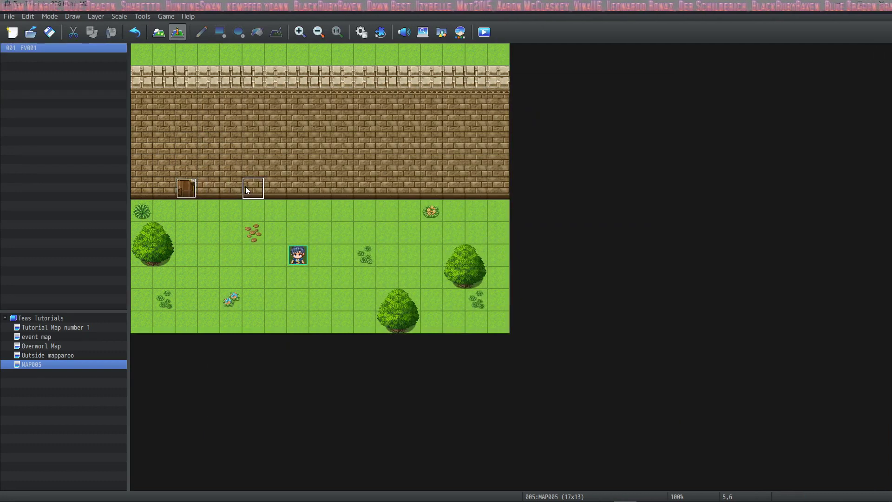
{"action": "double_click", "coordinate": [237, 288]}
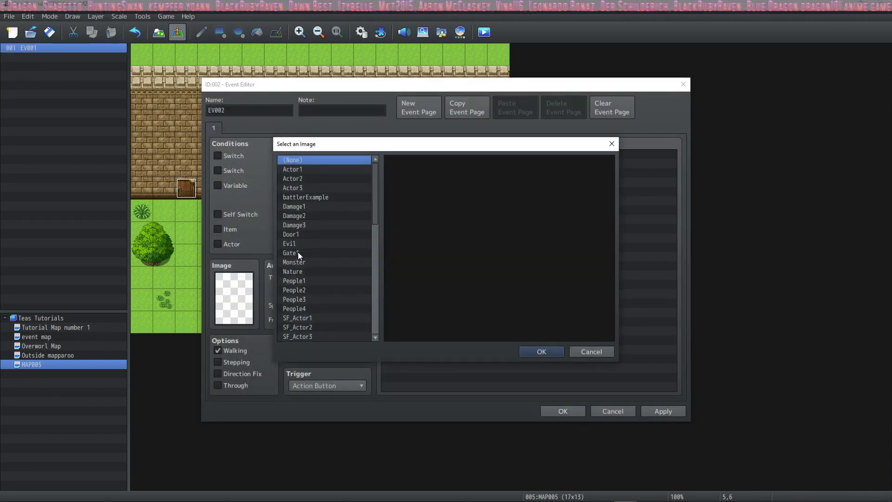
{"action": "scroll", "coordinate": [302, 250], "scroll_direction": "down", "scroll_amount": 8}
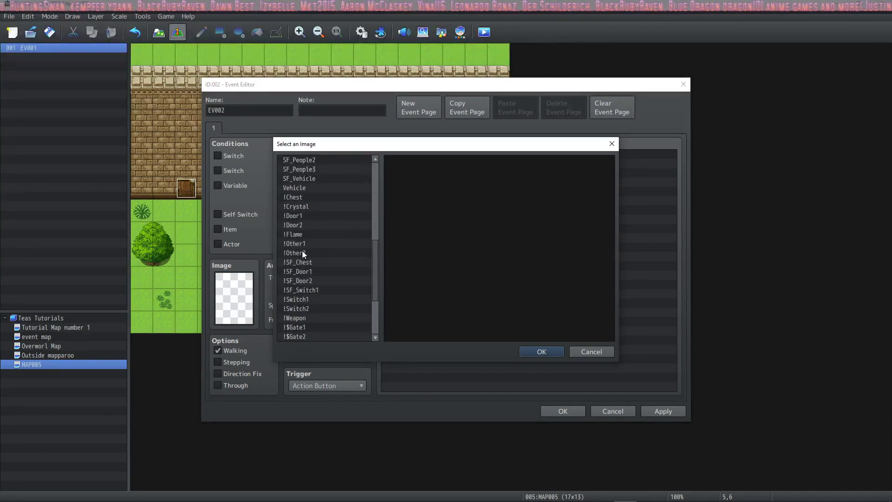
{"action": "scroll", "coordinate": [302, 253], "scroll_direction": "down", "scroll_amount": 2}
{"action": "left_click", "coordinate": [303, 271]}
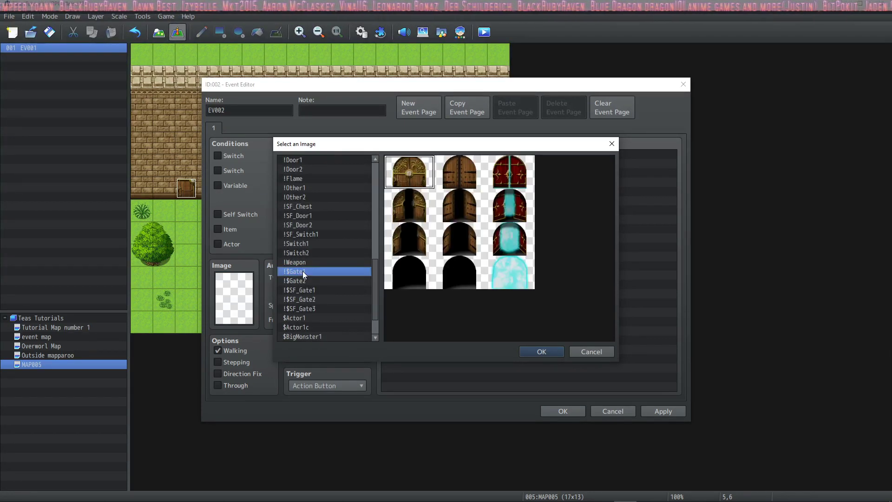
{"action": "double_click", "coordinate": [414, 171]}
Confirm the gate event, then add a third wall event with the $Gate1 door sprite.
{"action": "left_click", "coordinate": [556, 411]}
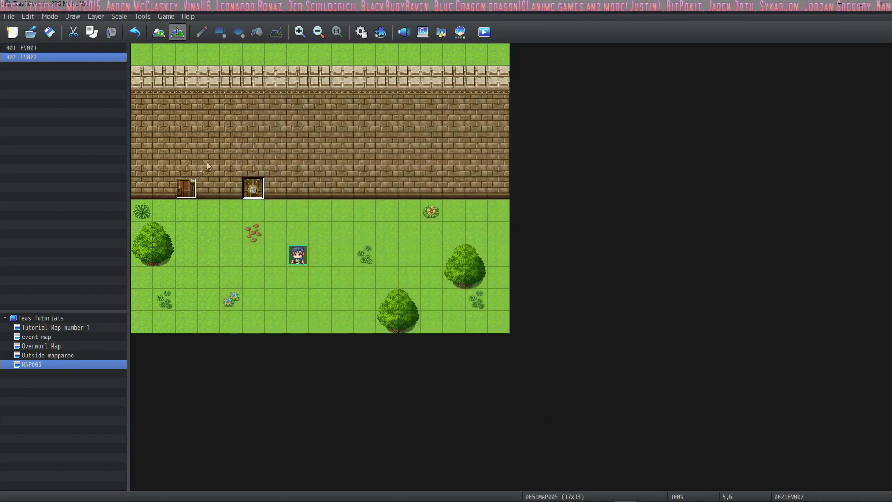
{"action": "double_click", "coordinate": [313, 187]}
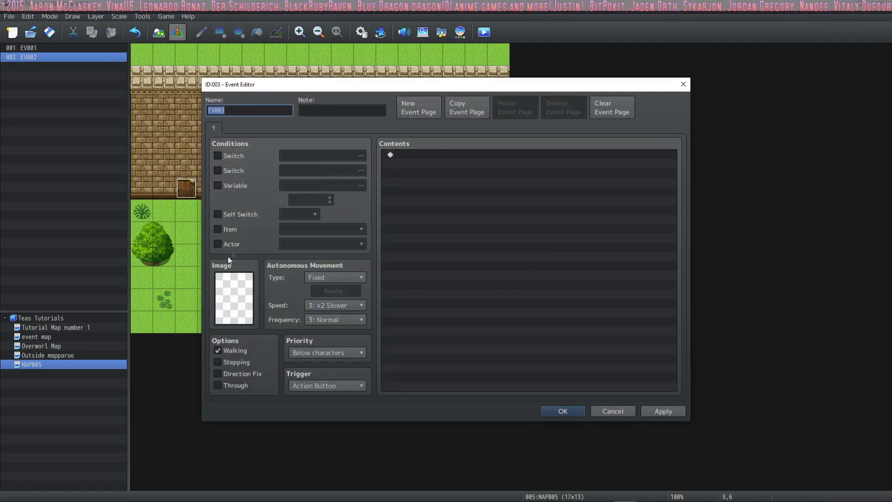
{"action": "double_click", "coordinate": [227, 306]}
{"action": "scroll", "coordinate": [310, 211], "scroll_direction": "down", "scroll_amount": 7}
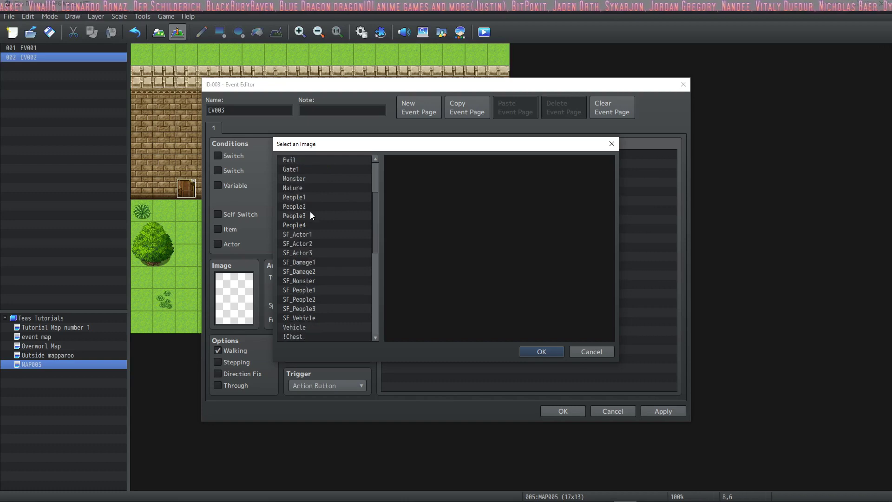
{"action": "scroll", "coordinate": [310, 211], "scroll_direction": "down", "scroll_amount": 5}
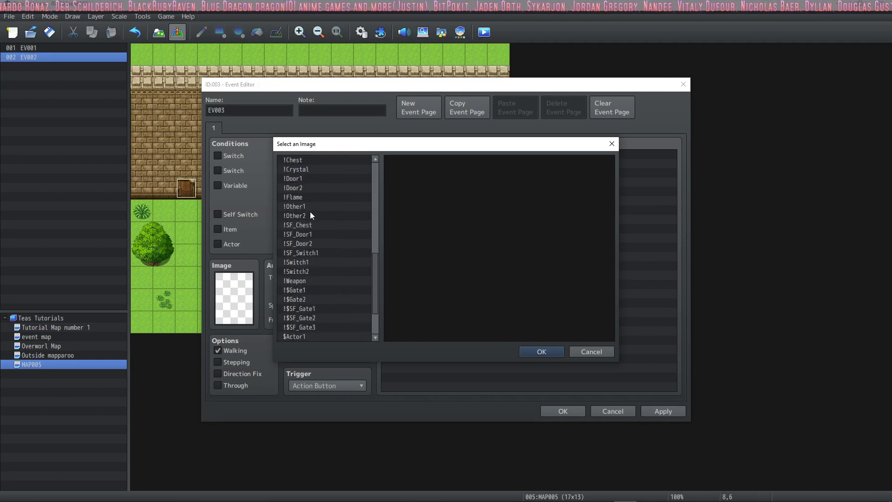
{"action": "scroll", "coordinate": [311, 211], "scroll_direction": "down", "scroll_amount": 2}
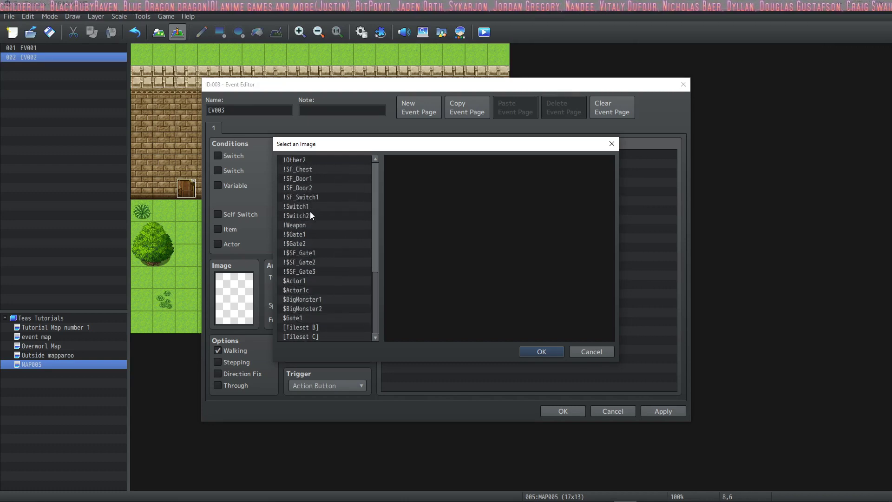
{"action": "left_click", "coordinate": [311, 317]}
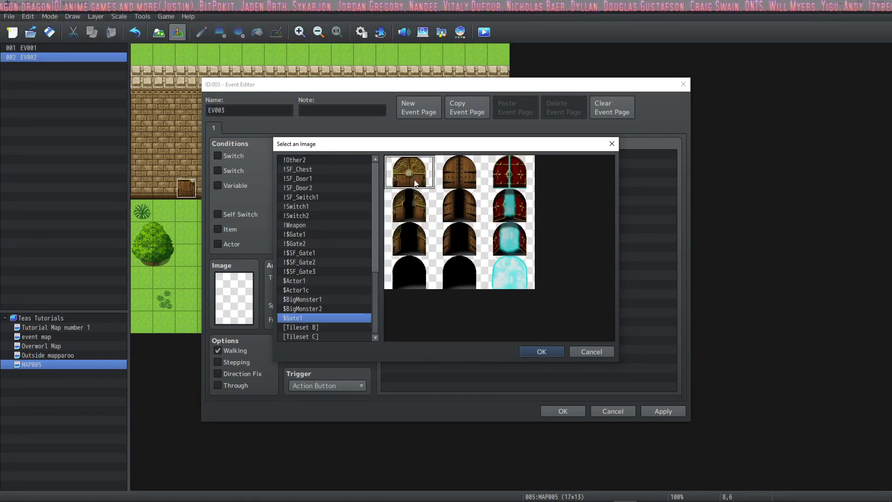
{"action": "double_click", "coordinate": [415, 183]}
{"action": "left_click", "coordinate": [567, 411]}
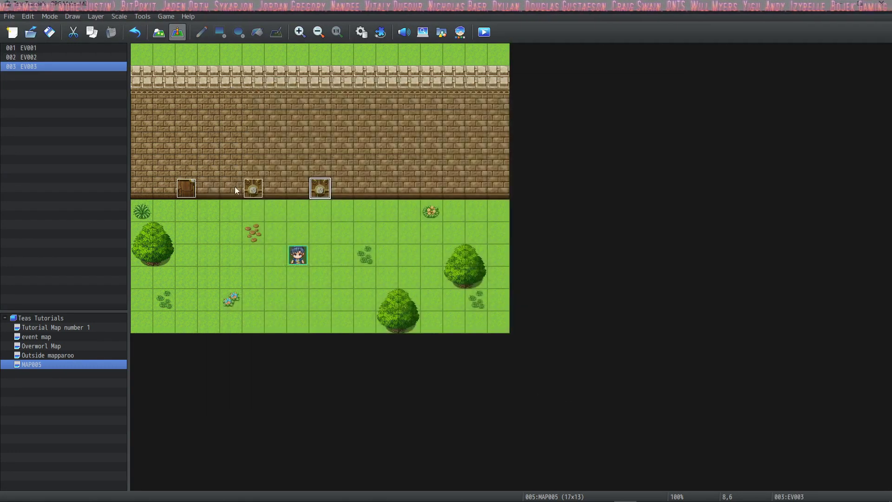
Create a fourth wall event using the wooden door from the !Door1 sheet.
{"action": "double_click", "coordinate": [388, 186]}
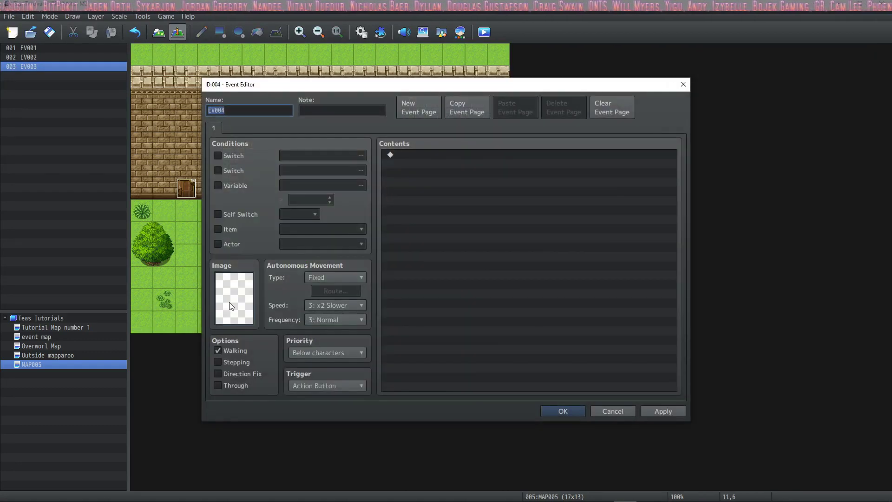
{"action": "double_click", "coordinate": [231, 306]}
{"action": "scroll", "coordinate": [320, 216], "scroll_direction": "down", "scroll_amount": 8}
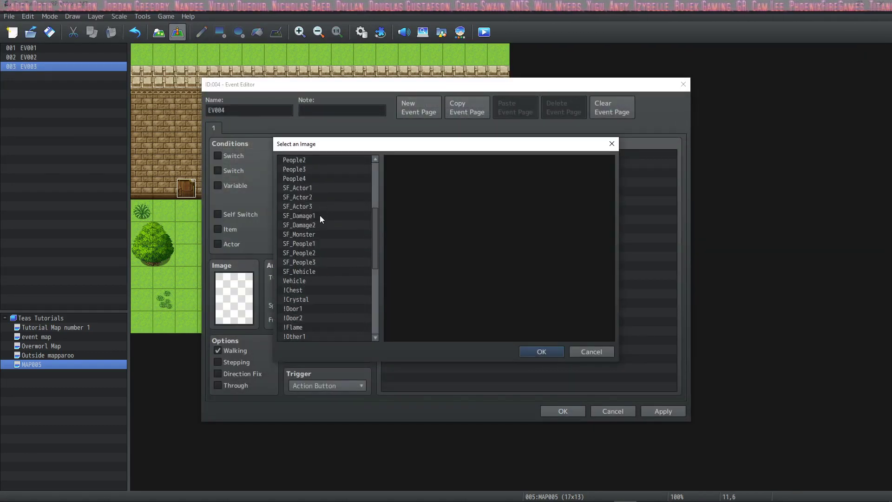
{"action": "scroll", "coordinate": [319, 216], "scroll_direction": "down", "scroll_amount": 4}
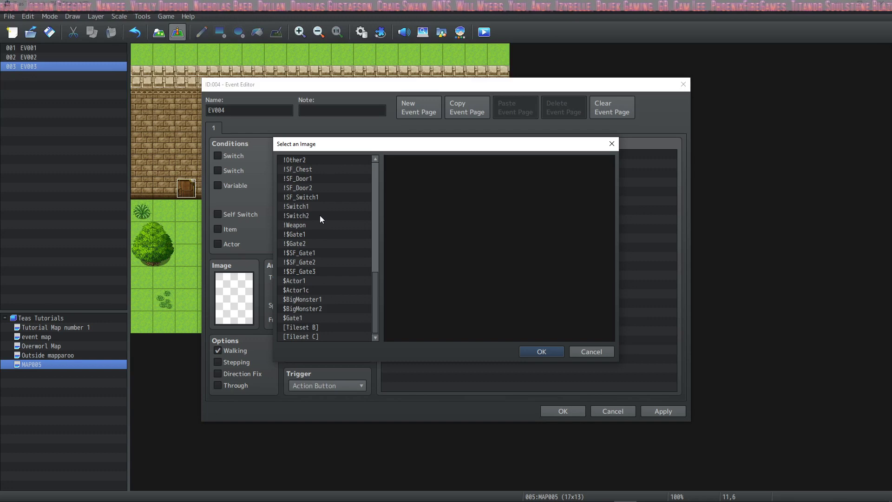
{"action": "scroll", "coordinate": [320, 215], "scroll_direction": "up", "scroll_amount": 2}
{"action": "left_click", "coordinate": [296, 225]}
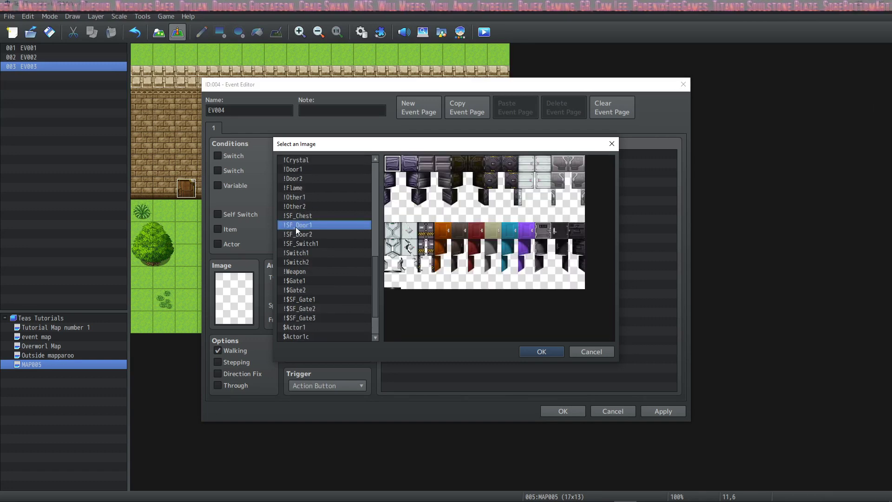
{"action": "scroll", "coordinate": [295, 227], "scroll_direction": "up", "scroll_amount": 2}
{"action": "left_click", "coordinate": [301, 207]}
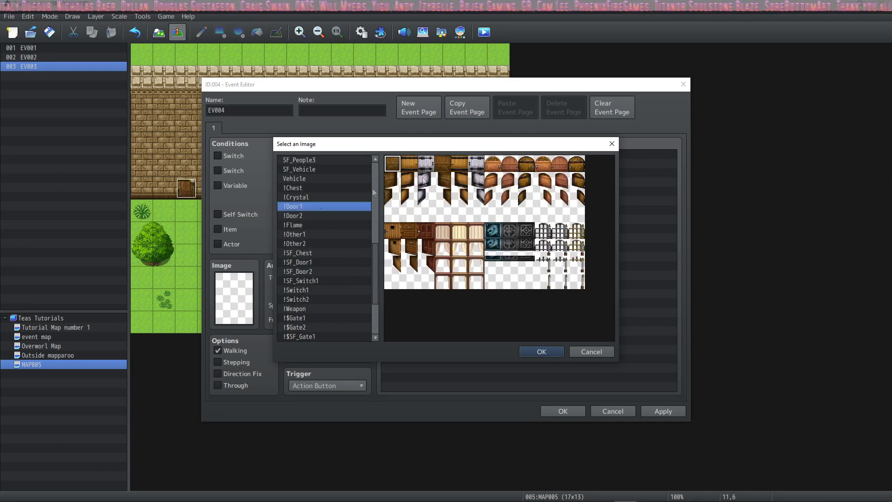
{"action": "double_click", "coordinate": [410, 162]}
Confirm the !Door1 event, then add EV005 at tile 13,6 with the Door1 wooden door.
{"action": "left_click", "coordinate": [562, 411]}
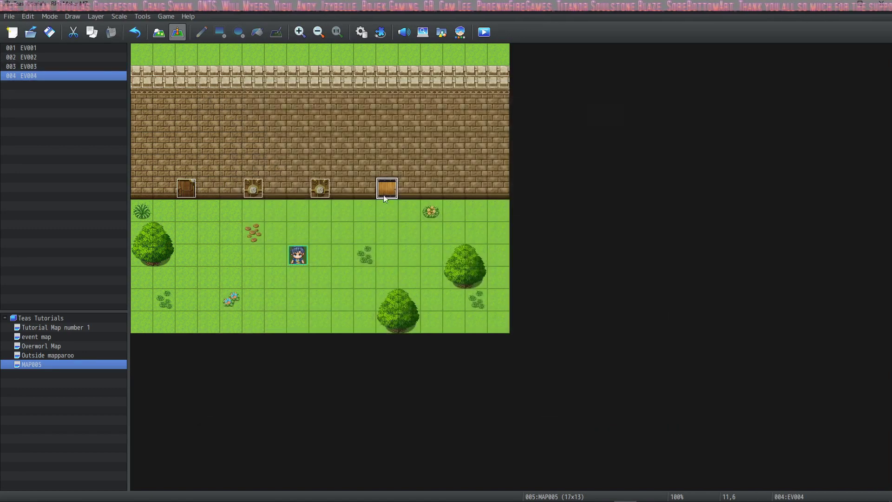
{"action": "double_click", "coordinate": [443, 193]}
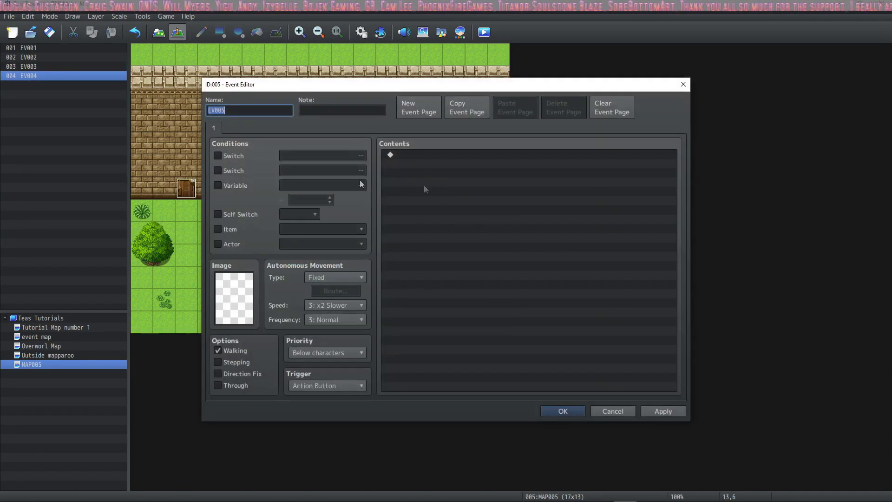
{"action": "double_click", "coordinate": [235, 294]}
{"action": "scroll", "coordinate": [317, 236], "scroll_direction": "down", "scroll_amount": 6}
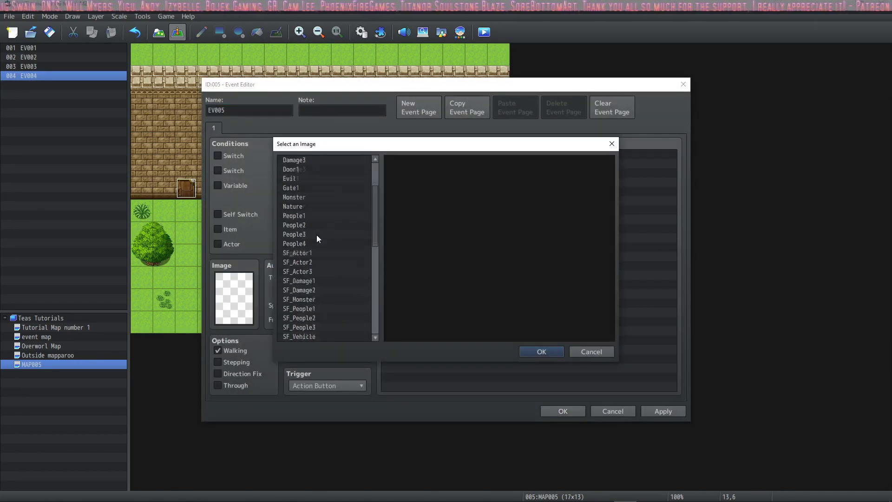
{"action": "scroll", "coordinate": [317, 235], "scroll_direction": "up", "scroll_amount": 2}
{"action": "left_click", "coordinate": [279, 207]}
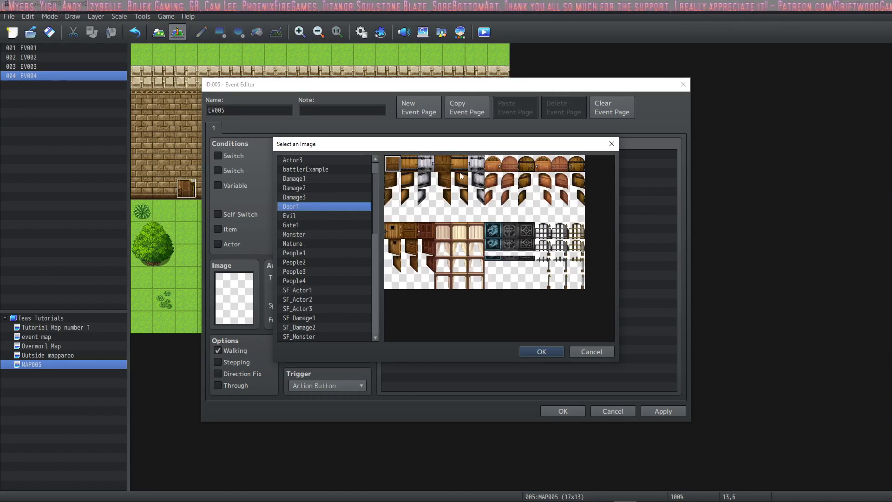
{"action": "double_click", "coordinate": [410, 163]}
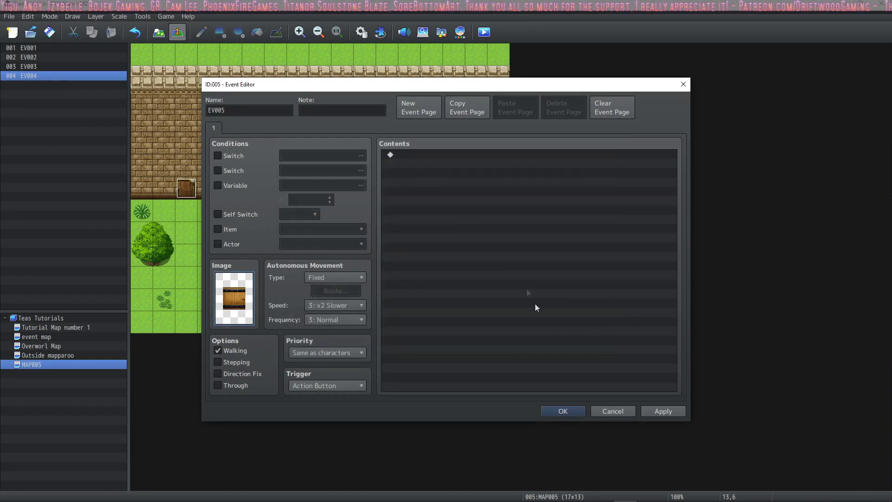
{"action": "left_click", "coordinate": [563, 411]}
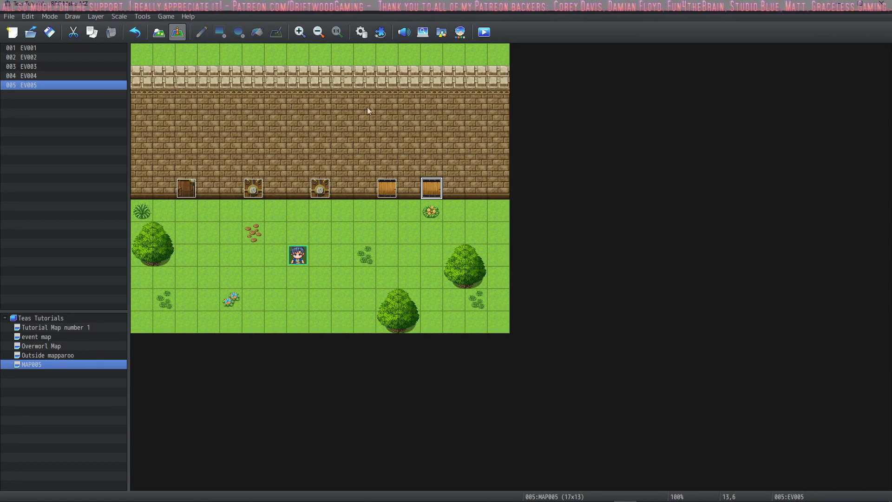
Save the project, launch a maximized playtest, and start a New Game.
{"action": "left_click", "coordinate": [484, 33]}
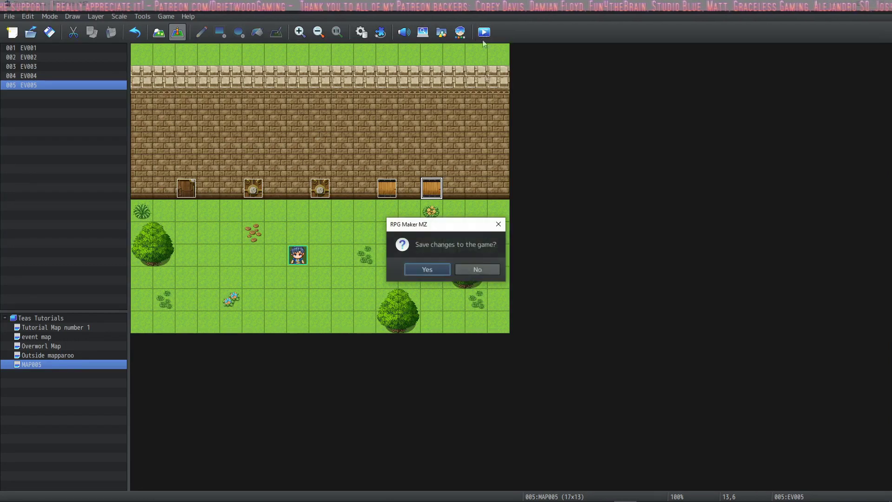
{"action": "left_click", "coordinate": [423, 269]}
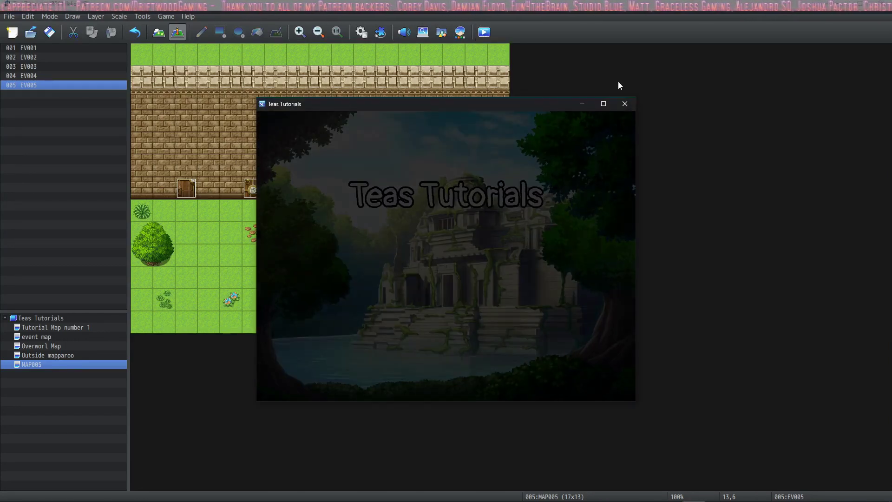
{"action": "left_click", "coordinate": [607, 99]}
{"action": "key", "text": "Return"}
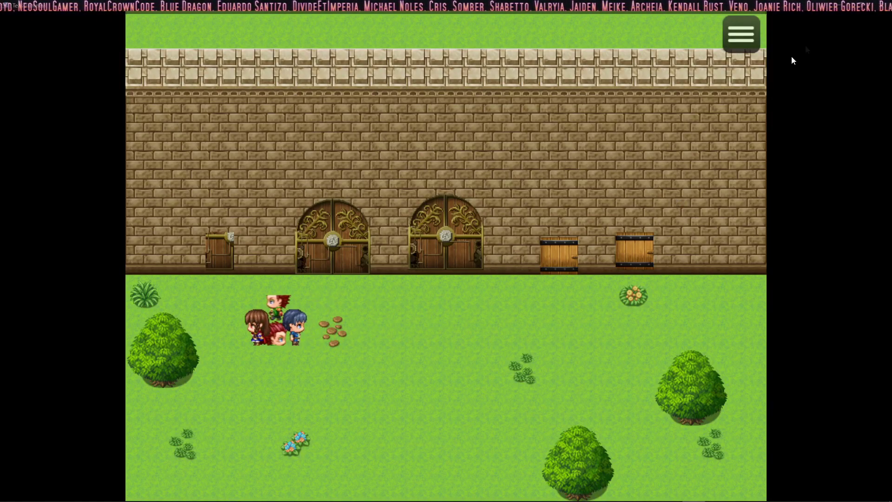
Close the playtest and return to File Explorer's img/characters sprite-sheet folder.
{"action": "left_click", "coordinate": [881, 4]}
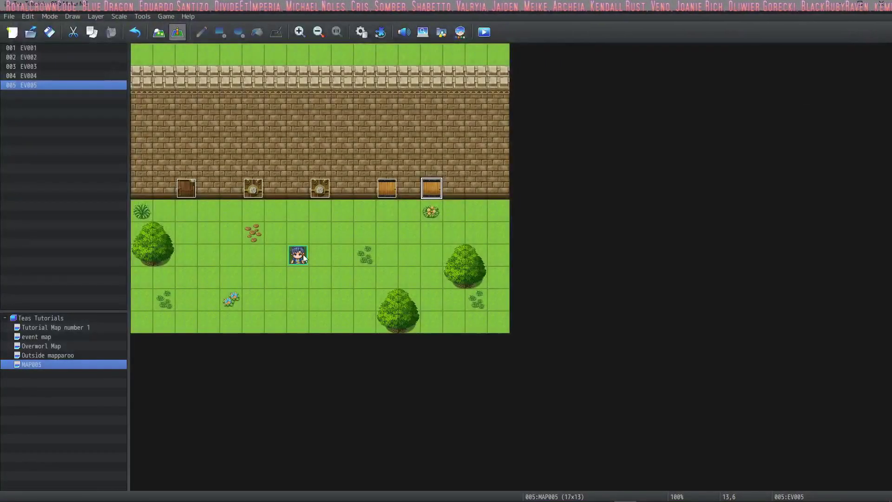
{"action": "key", "text": "alt+Tab"}
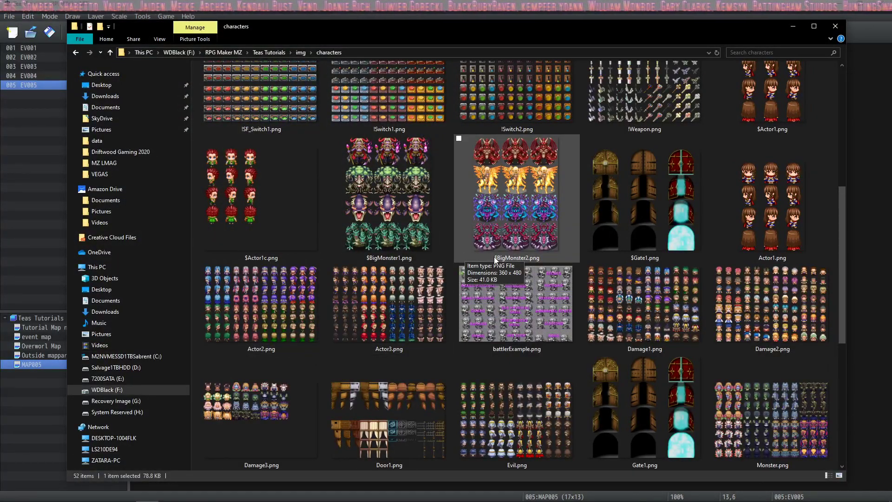
{"action": "scroll", "coordinate": [527, 237], "scroll_direction": "up", "scroll_amount": 3}
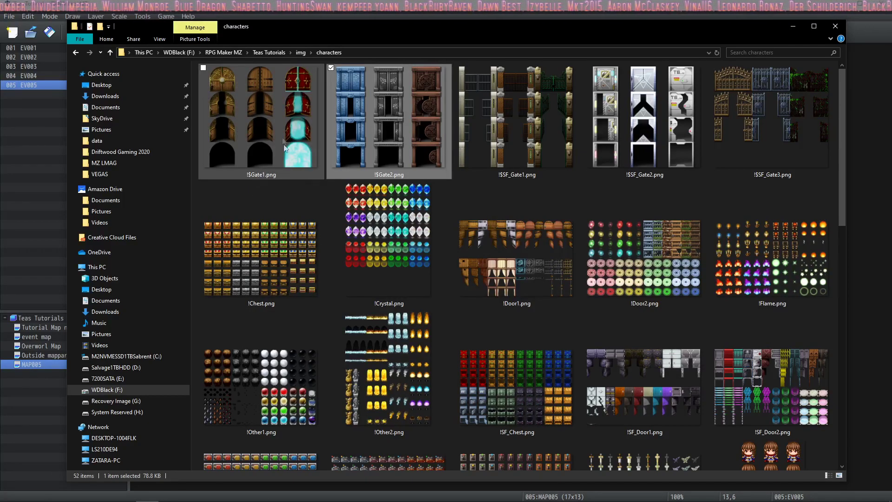
{"action": "scroll", "coordinate": [270, 128], "scroll_direction": "down", "scroll_amount": 10}
{"action": "scroll", "coordinate": [269, 129], "scroll_direction": "up", "scroll_amount": 5}
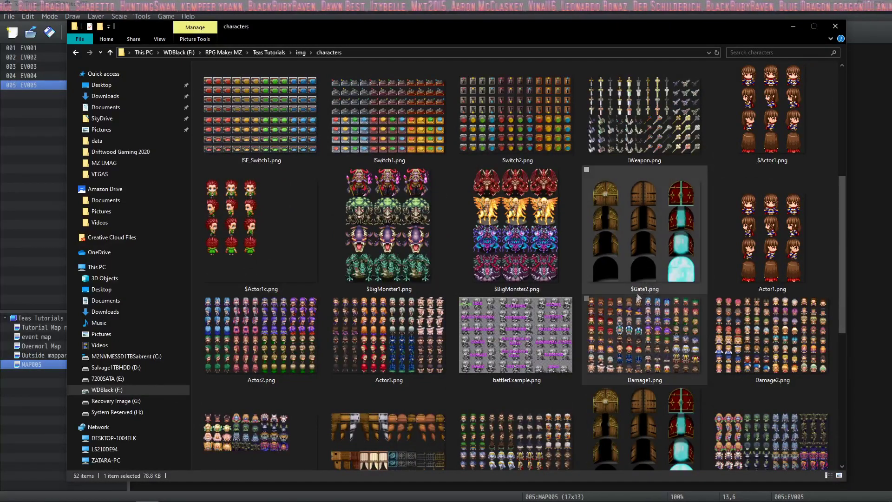
{"action": "mouse_move", "coordinate": [632, 291]}
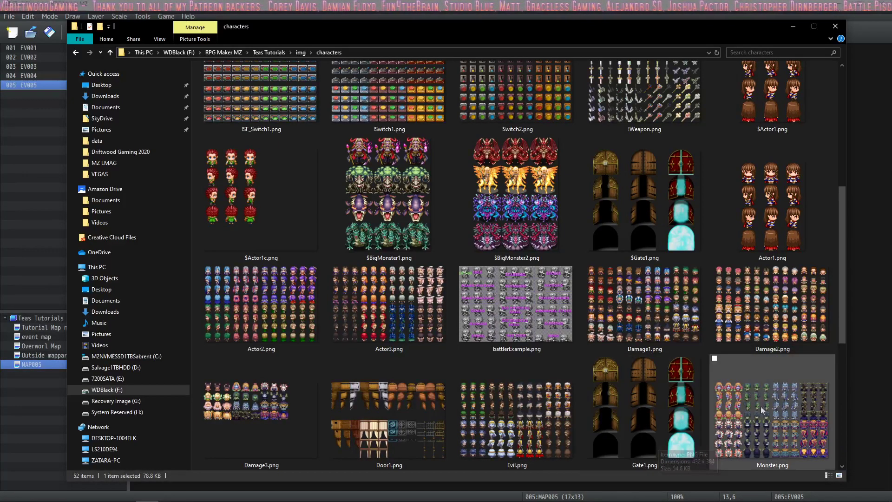
{"action": "scroll", "coordinate": [618, 417], "scroll_direction": "up", "scroll_amount": 3}
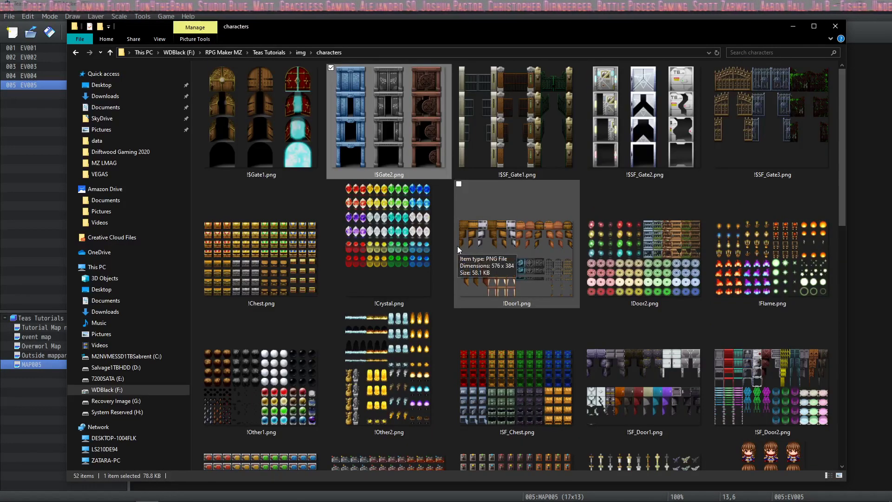
{"action": "scroll", "coordinate": [458, 247], "scroll_direction": "down", "scroll_amount": 10}
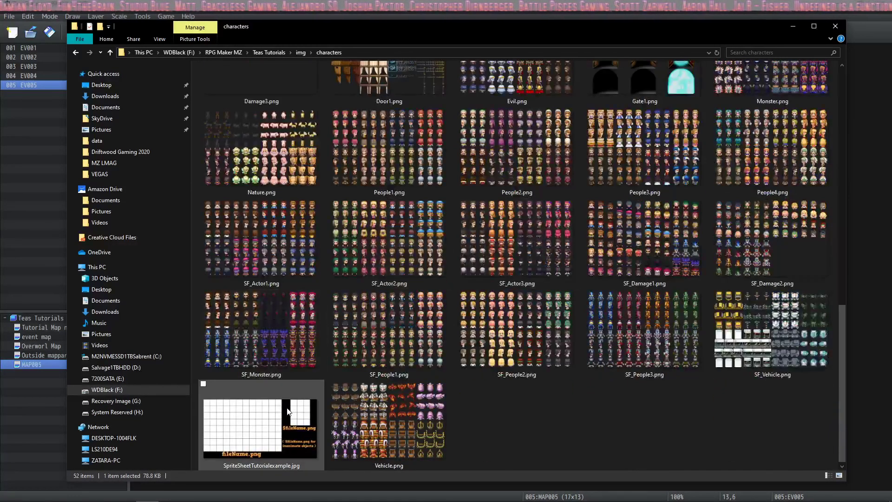
{"action": "double_click", "coordinate": [287, 409]}
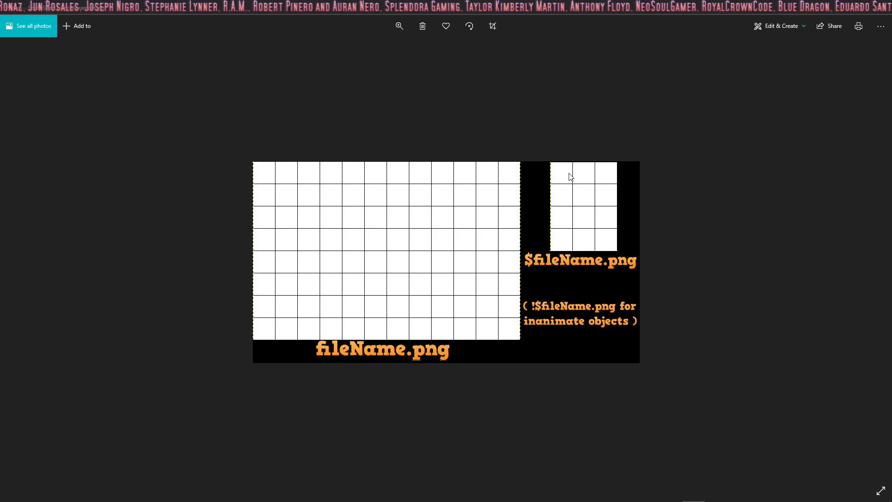
{"action": "key", "text": "alt+F4"}
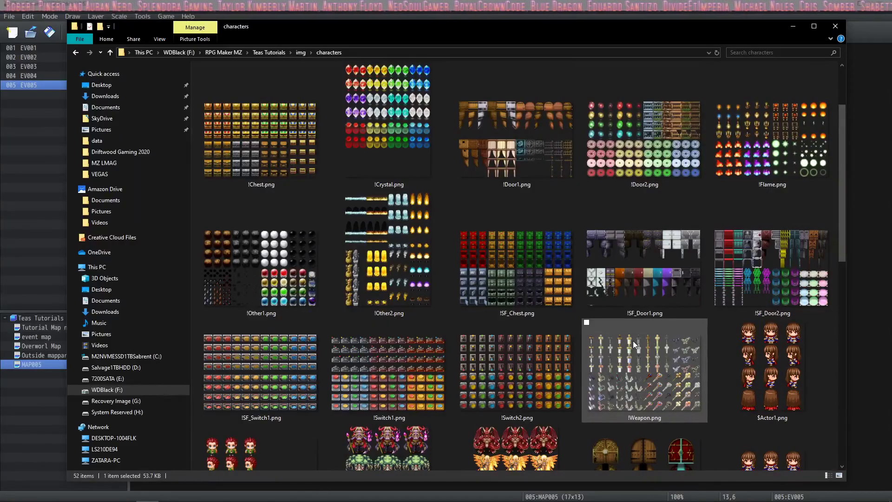
{"action": "scroll", "coordinate": [634, 270], "scroll_direction": "up", "scroll_amount": 2}
{"action": "scroll", "coordinate": [634, 270], "scroll_direction": "down", "scroll_amount": 6}
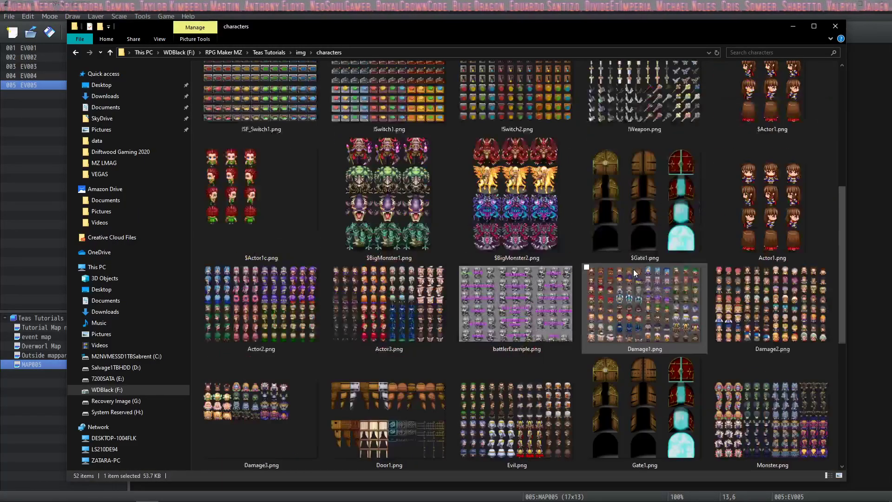
{"action": "left_click", "coordinate": [737, 193]}
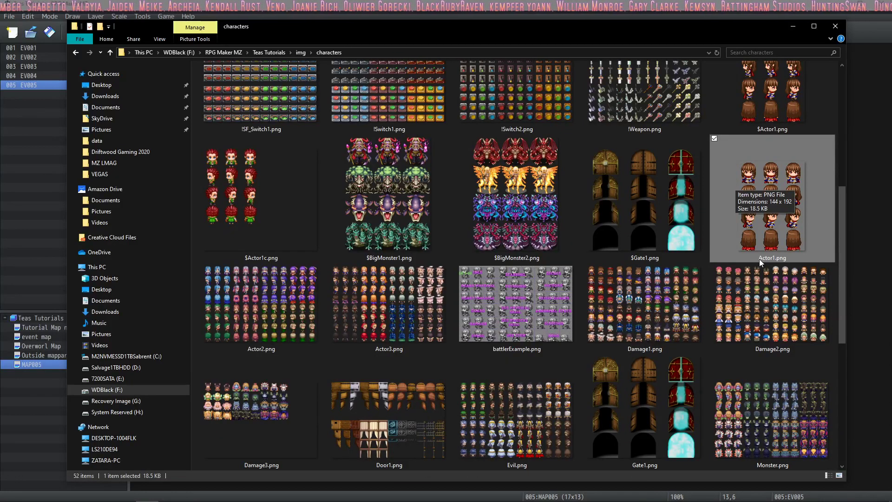
{"action": "left_click", "coordinate": [749, 258]}
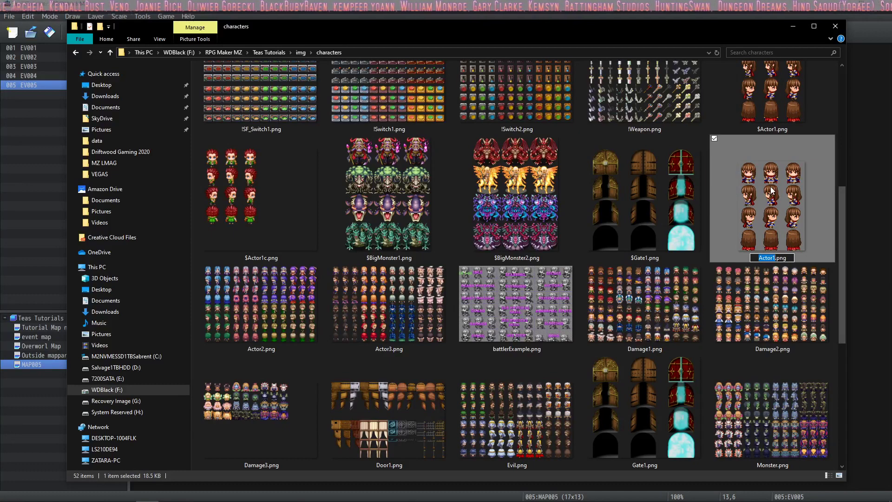
{"action": "key", "text": "Return"}
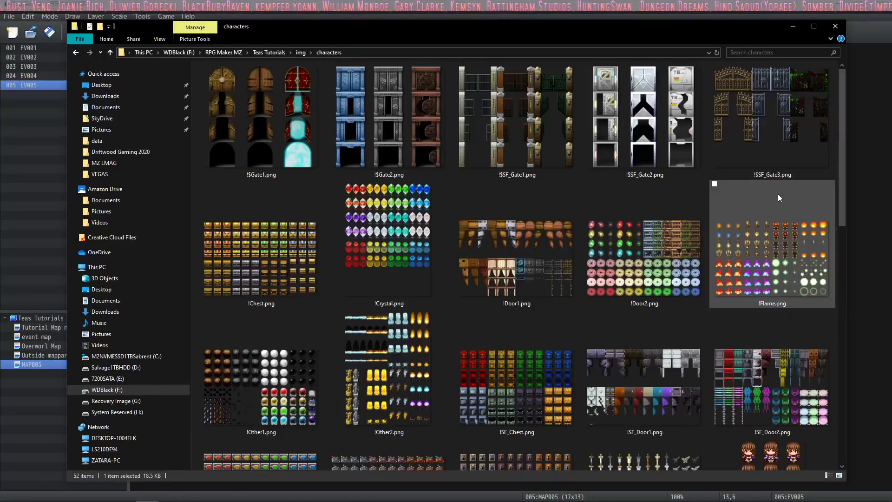
{"action": "scroll", "coordinate": [777, 193], "scroll_direction": "up", "scroll_amount": 3}
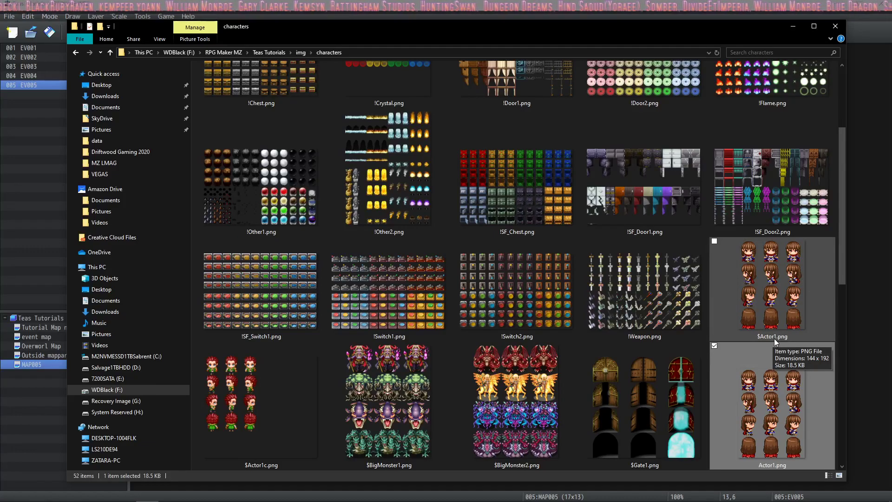
{"action": "scroll", "coordinate": [505, 303], "scroll_direction": "down", "scroll_amount": 5}
{"action": "scroll", "coordinate": [504, 303], "scroll_direction": "down", "scroll_amount": 2}
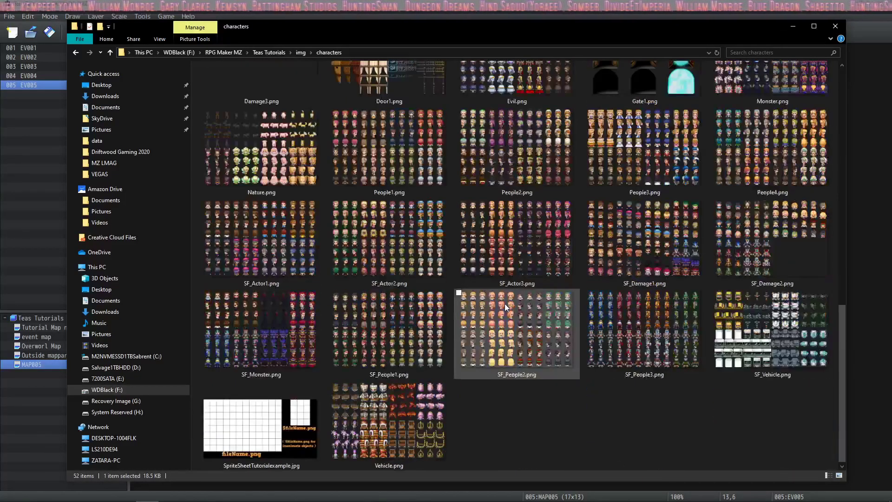
{"action": "scroll", "coordinate": [505, 303], "scroll_direction": "up", "scroll_amount": 3}
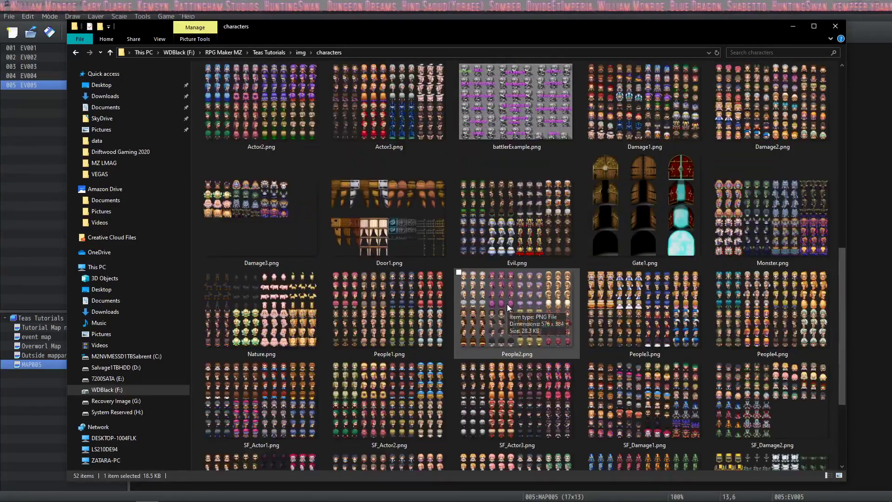
{"action": "scroll", "coordinate": [507, 303], "scroll_direction": "up", "scroll_amount": 4}
{"action": "scroll", "coordinate": [507, 304], "scroll_direction": "up", "scroll_amount": 5}
{"action": "scroll", "coordinate": [507, 304], "scroll_direction": "down", "scroll_amount": 3}
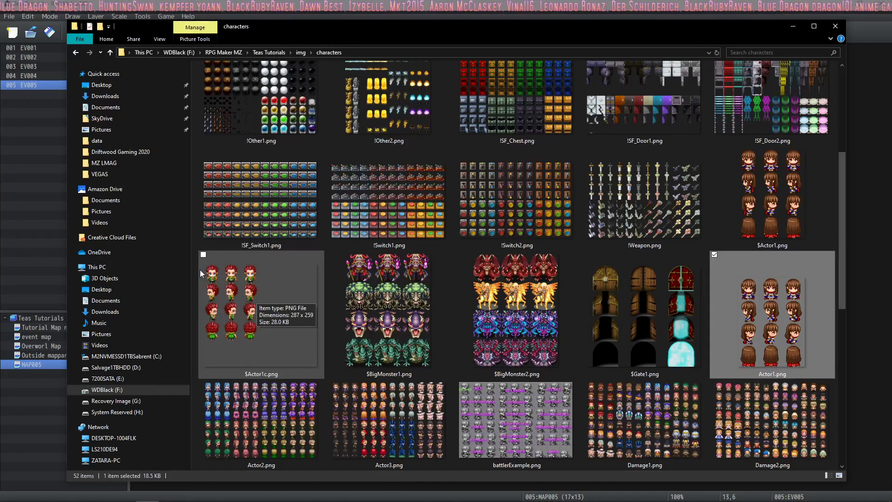
Find and select the battlerExample.png pose chart in the characters folder.
{"action": "mouse_move", "coordinate": [228, 263]}
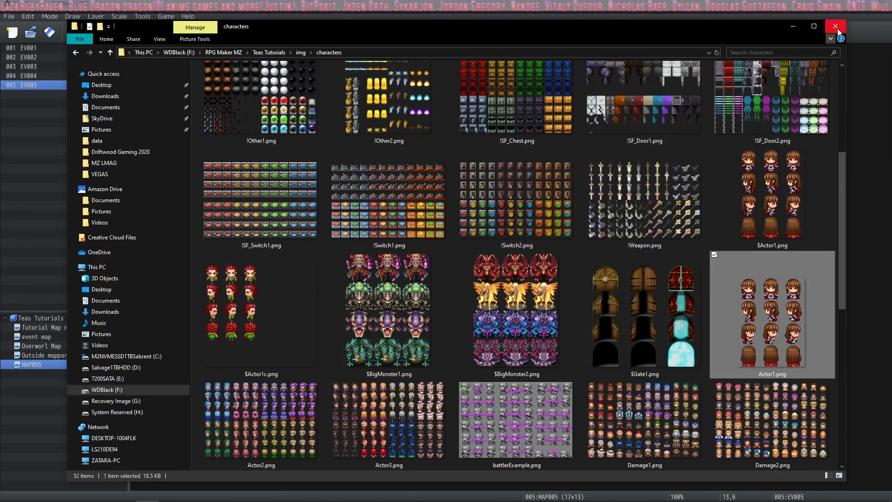
{"action": "scroll", "coordinate": [544, 244], "scroll_direction": "down", "scroll_amount": 10}
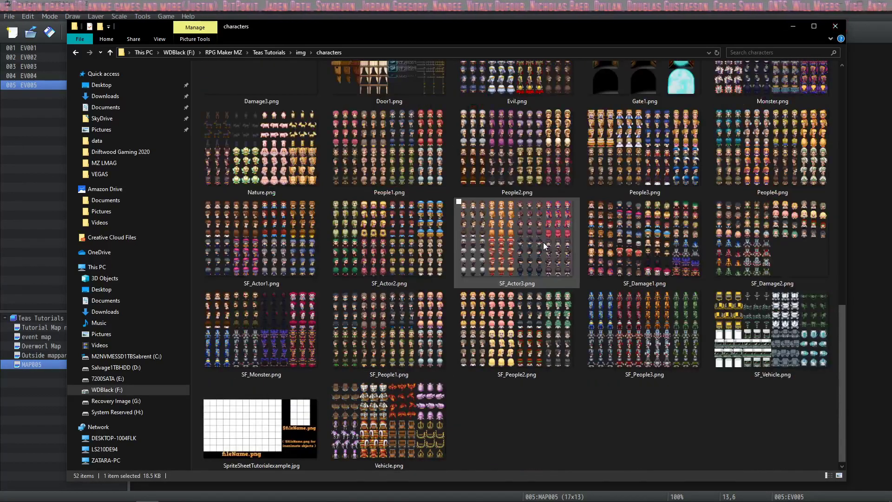
{"action": "scroll", "coordinate": [543, 242], "scroll_direction": "up", "scroll_amount": 10}
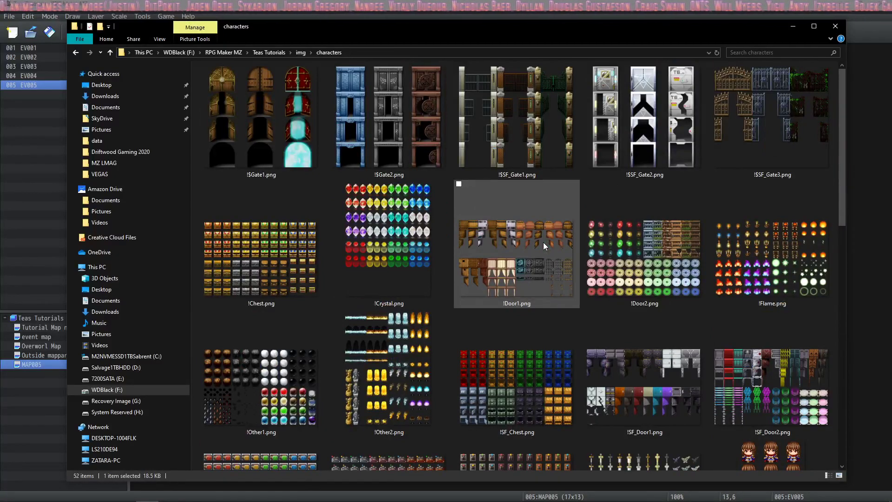
{"action": "scroll", "coordinate": [542, 242], "scroll_direction": "down", "scroll_amount": 6}
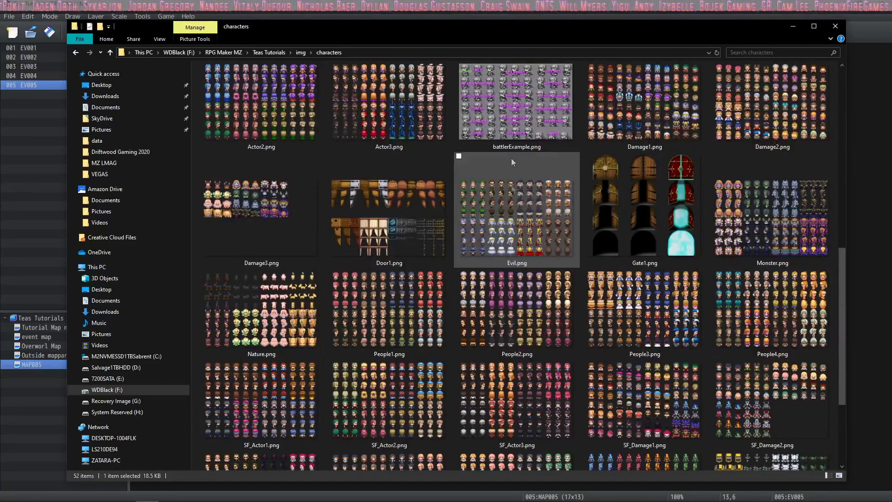
{"action": "left_click", "coordinate": [514, 131]}
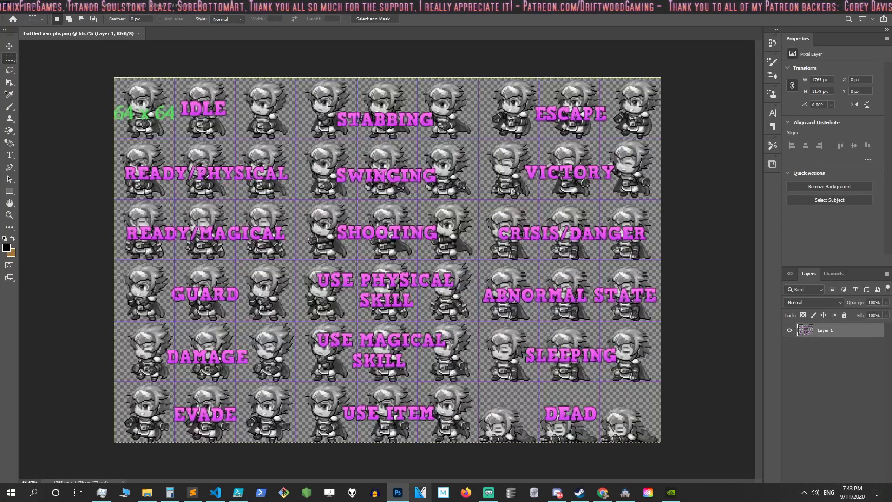
Go from characters up to img/sv_actors and open Actor1_1.png in Photoshop.
{"action": "left_click", "coordinate": [154, 497]}
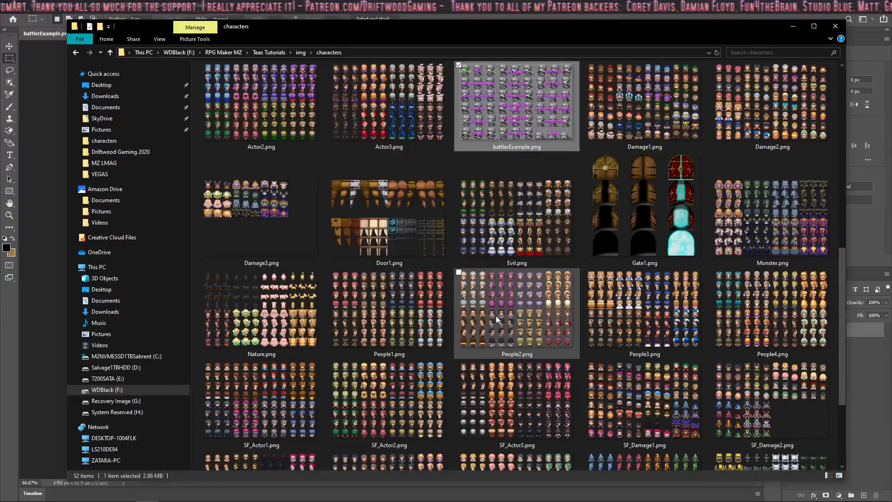
{"action": "key", "text": "alt+Up"}
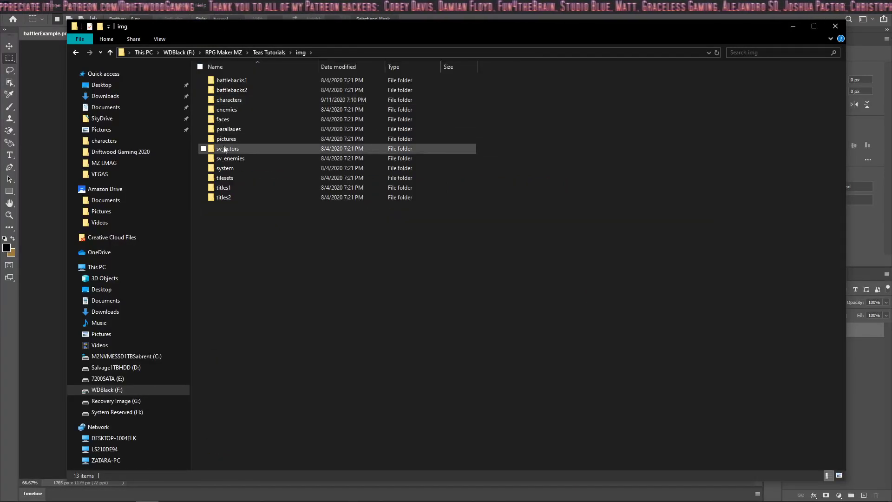
{"action": "double_click", "coordinate": [224, 149]}
{"action": "double_click", "coordinate": [227, 100]}
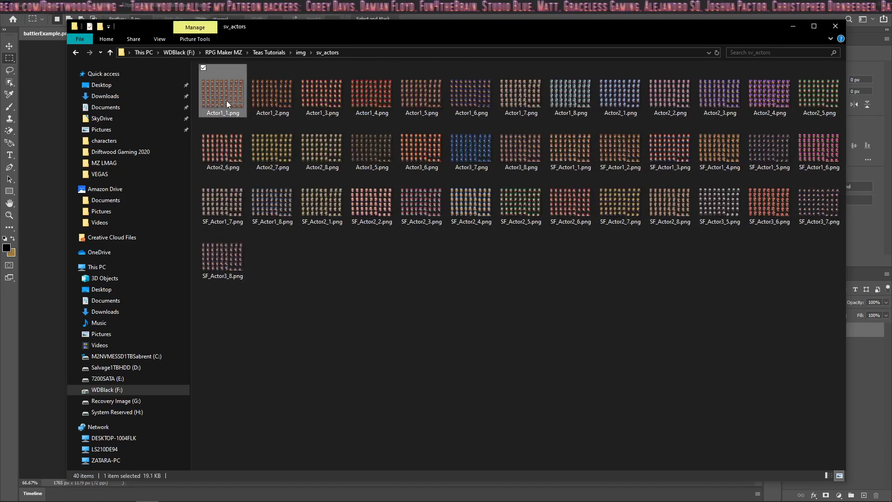
Zoom Actor1_1.png in and out, return to battlerExample.png, then walk the party in playtest.
{"action": "key", "text": "ctrl+plus"}
{"action": "key", "text": "ctrl+plus"}
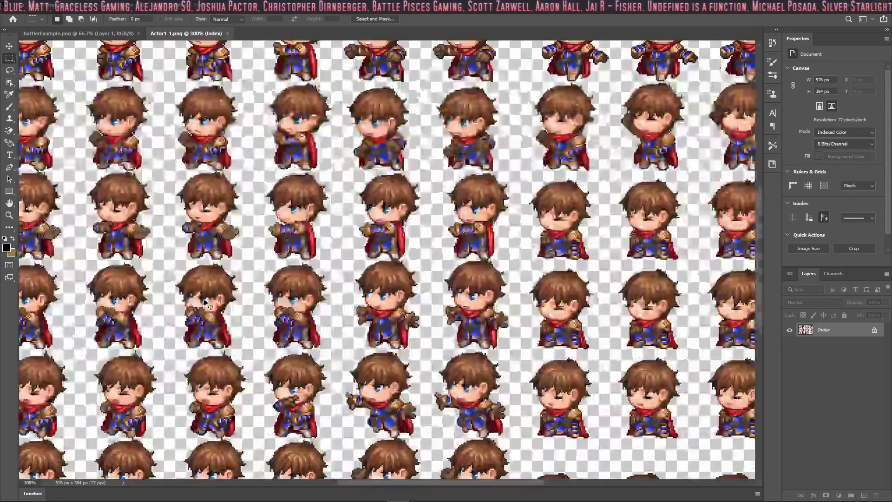
{"action": "key", "text": "ctrl+minus"}
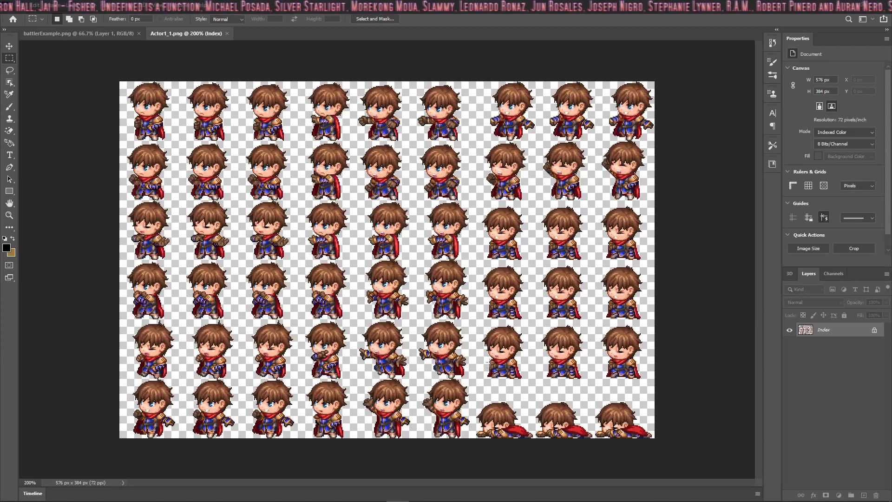
{"action": "key", "text": "ctrl+Tab"}
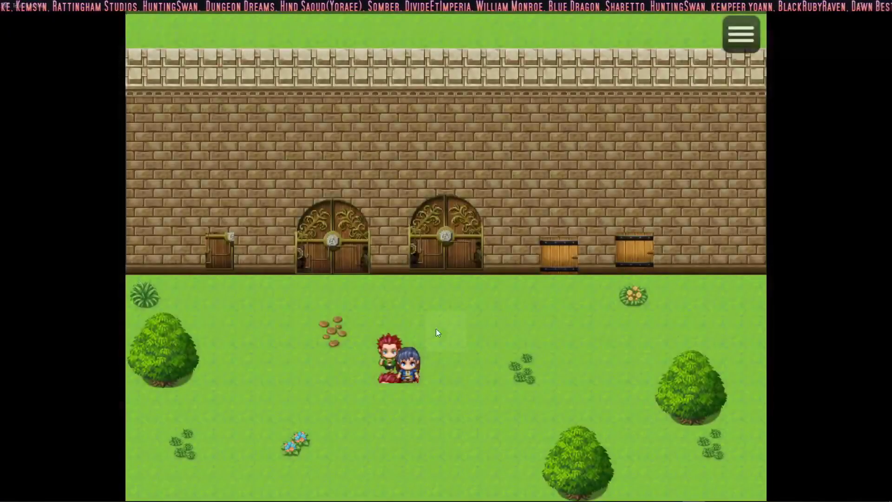
{"action": "mouse_move", "coordinate": [465, 327]}
{"action": "left_mouse_down"}
{"action": "mouse_move", "coordinate": [670, 318]}
{"action": "mouse_move", "coordinate": [386, 349]}
{"action": "mouse_move", "coordinate": [151, 307]}
{"action": "mouse_move", "coordinate": [236, 240]}
{"action": "mouse_move", "coordinate": [371, 249]}
{"action": "mouse_move", "coordinate": [297, 291]}
{"action": "mouse_move", "coordinate": [516, 217]}
{"action": "mouse_move", "coordinate": [480, 415]}
{"action": "mouse_move", "coordinate": [483, 189]}
{"action": "mouse_move", "coordinate": [640, 212]}
{"action": "mouse_move", "coordinate": [509, 189]}
{"action": "mouse_move", "coordinate": [216, 190]}
{"action": "mouse_move", "coordinate": [567, 201]}
{"action": "mouse_move", "coordinate": [431, 205]}
{"action": "left_mouse_up"}
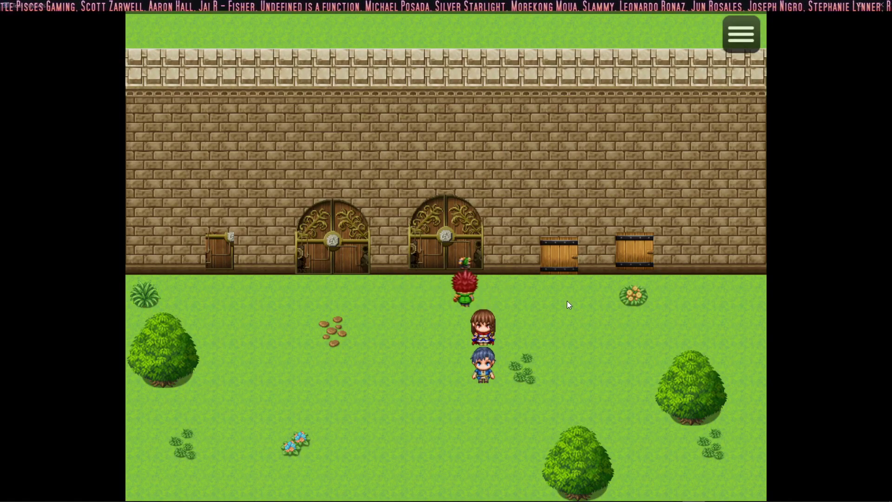